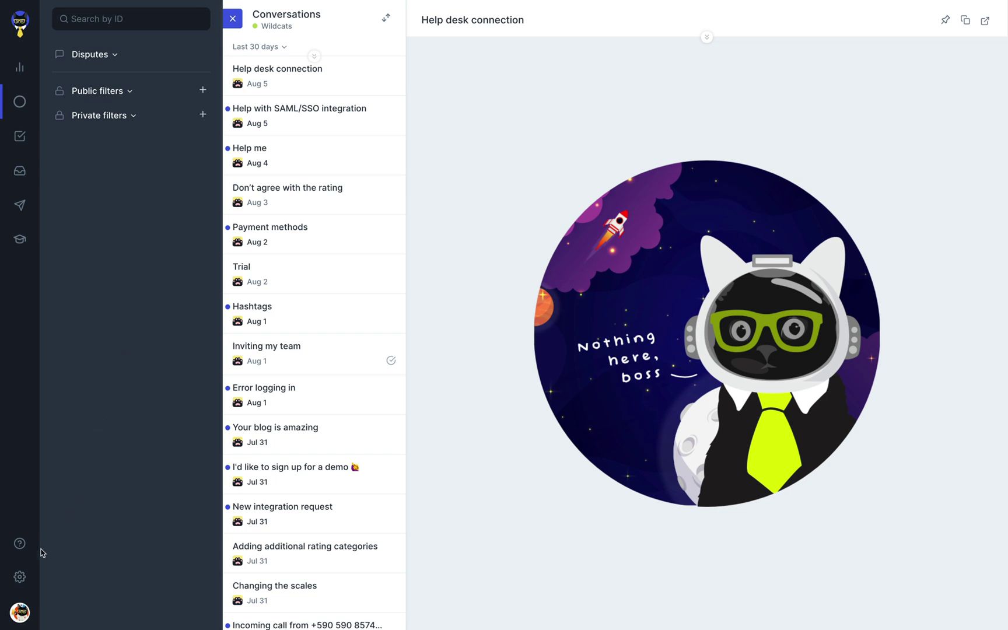
- Open the Calibration tab of the Wildcats workspace settings
left_click(24, 577)
mouse_move(134, 580)
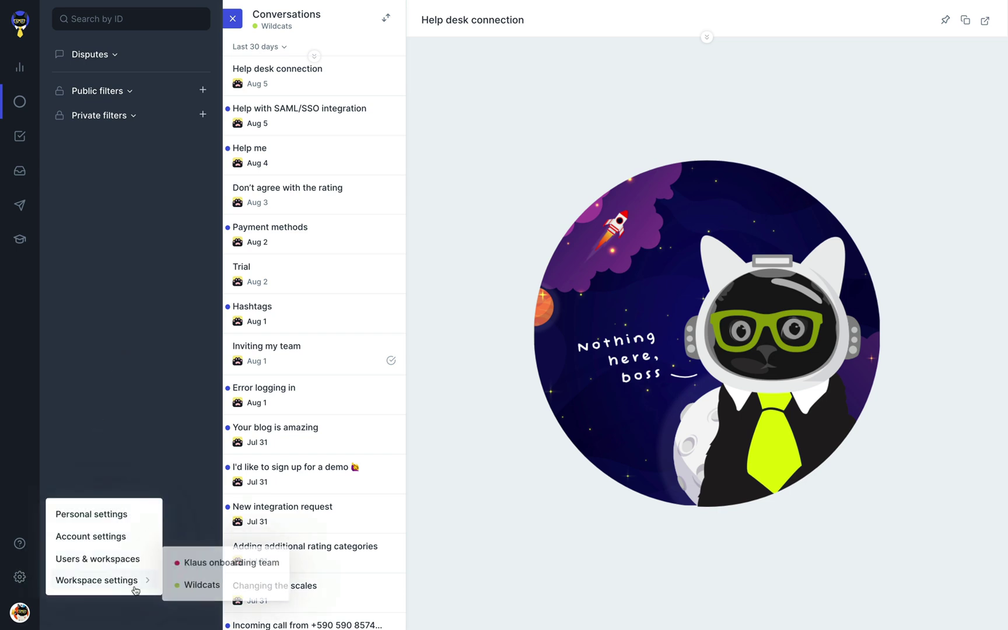
left_click(225, 584)
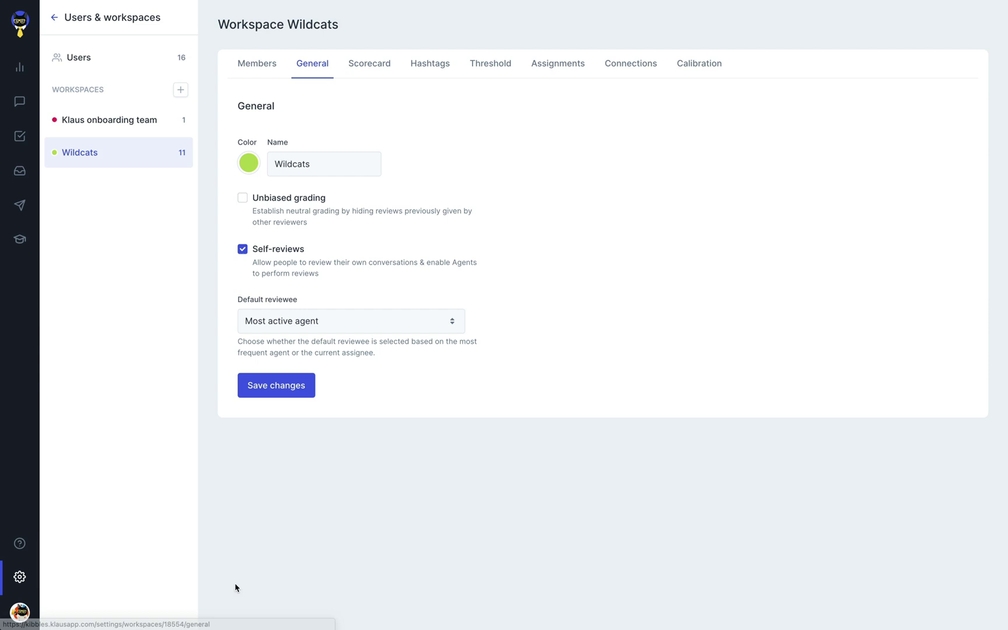
left_click(721, 71)
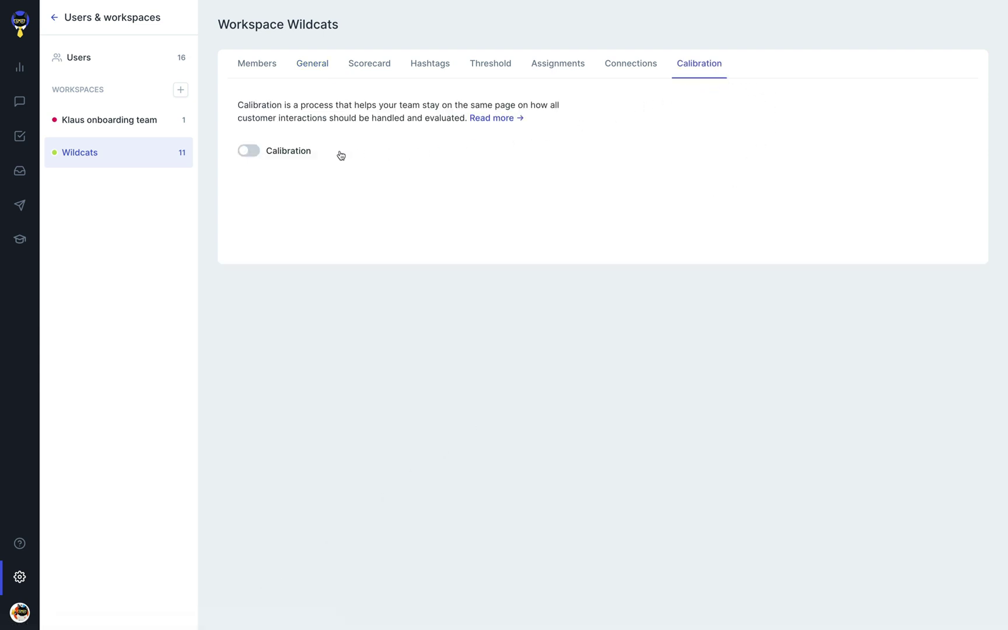
- Turn calibration on, let managers always see all reviews, and save the settings
left_click(251, 152)
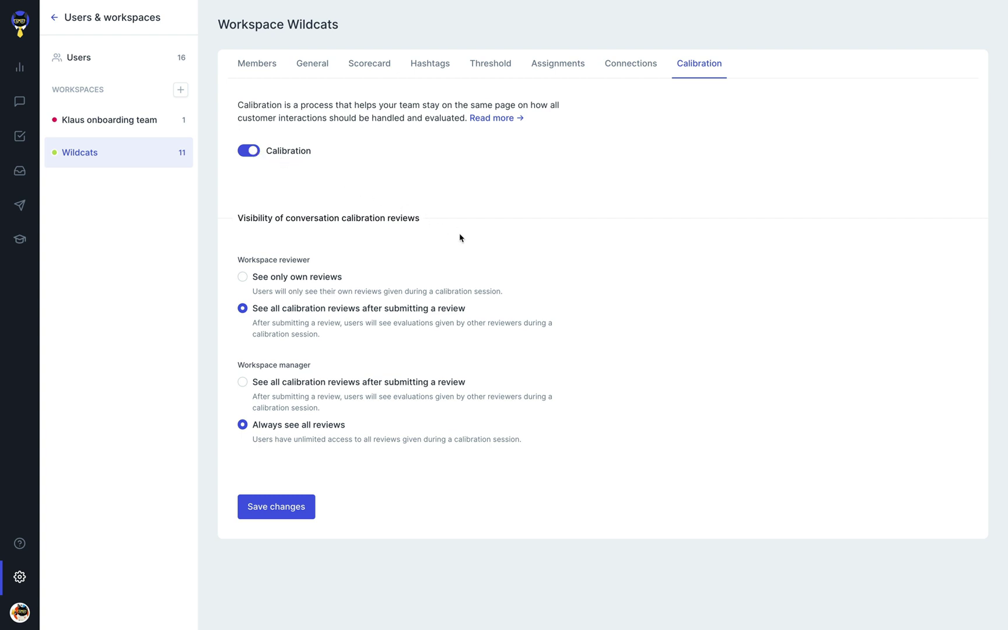
left_click(519, 291)
left_click(533, 312)
left_click(525, 373)
left_click(519, 429)
left_click(270, 519)
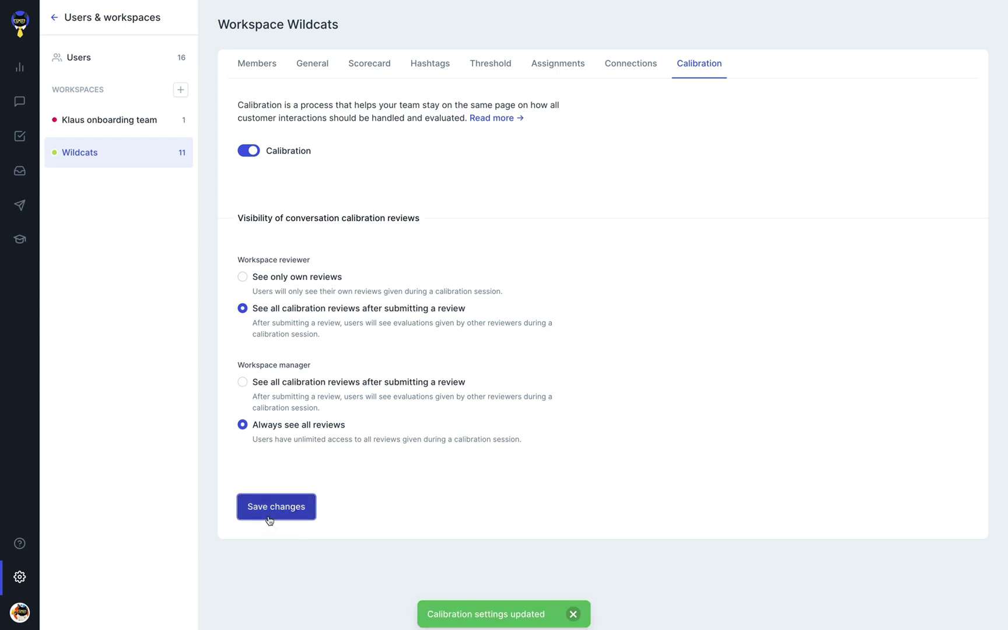
left_click(19, 102)
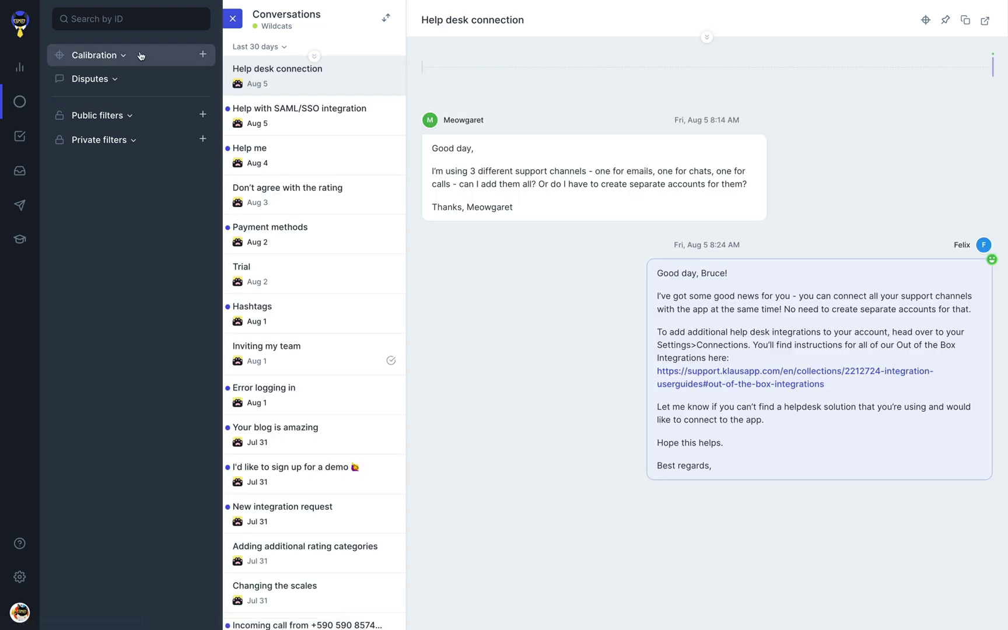
- Create a new calibration session named 'August 2022' with due date Aug 31, 2022
left_click(204, 56)
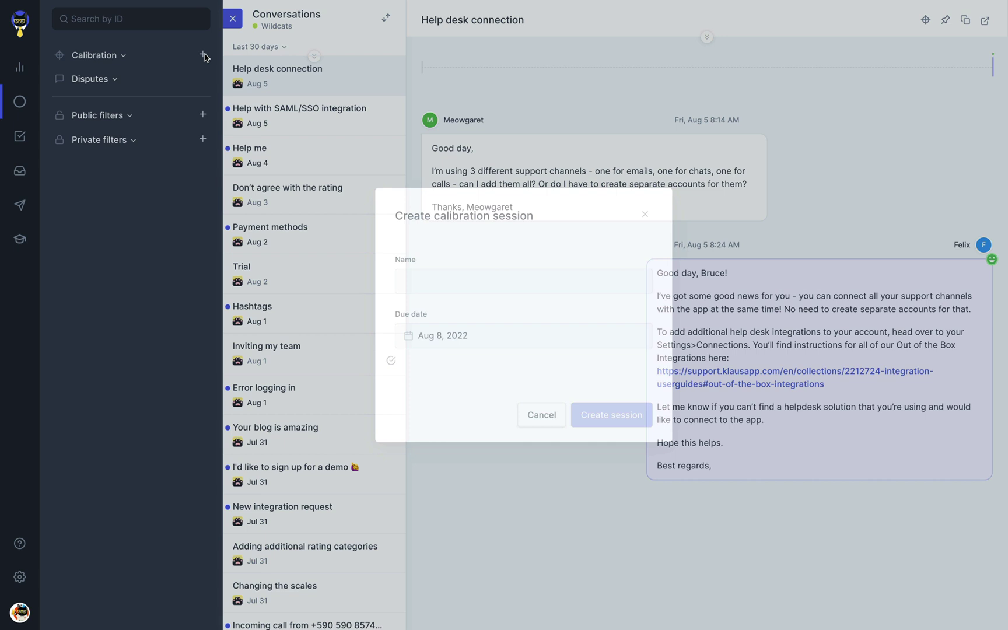
left_click(465, 282)
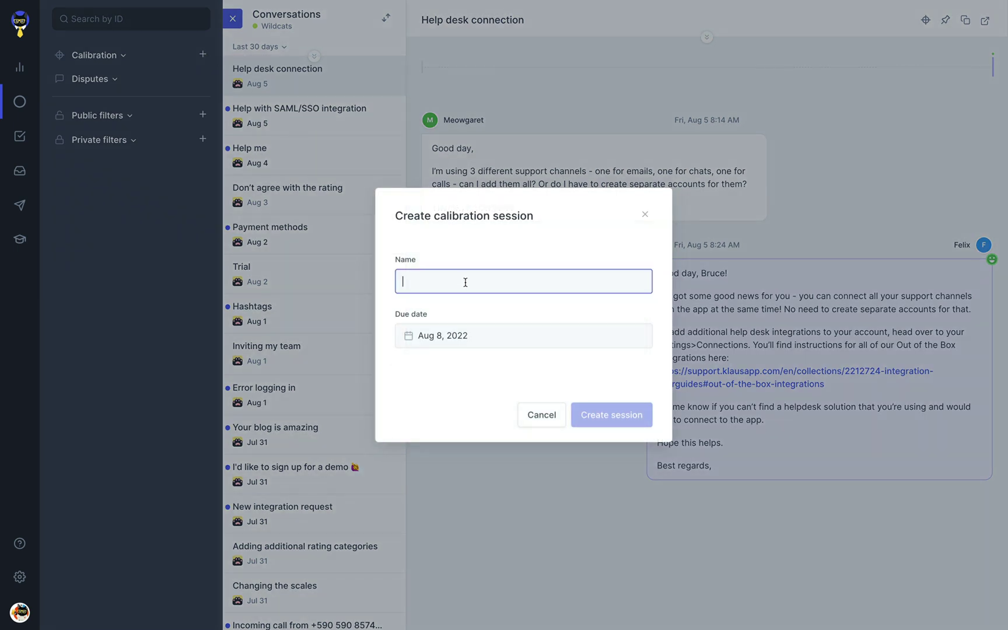
type("Augu")
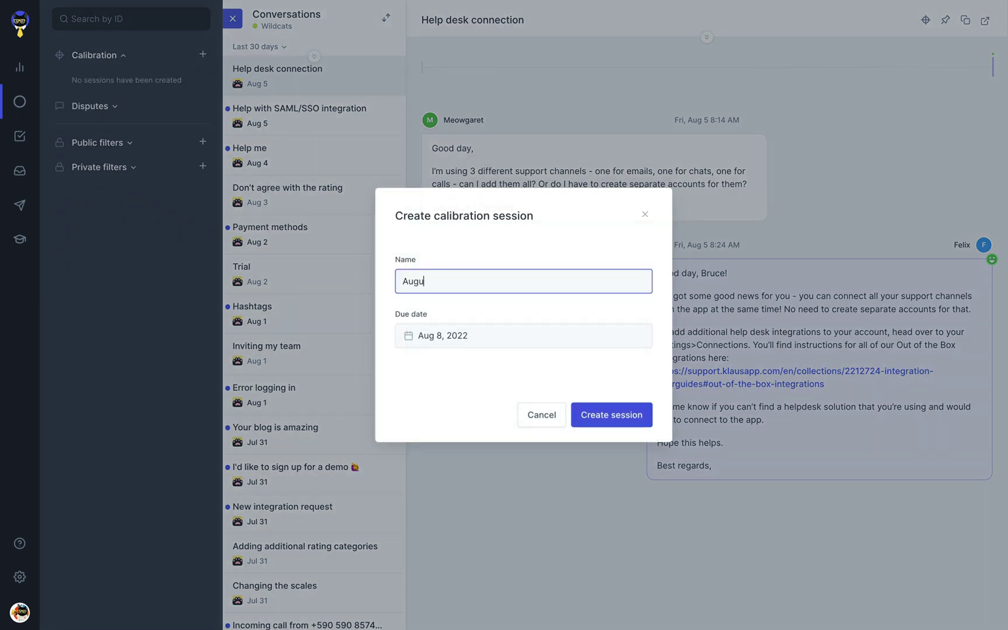
type("st 2022")
left_click(476, 332)
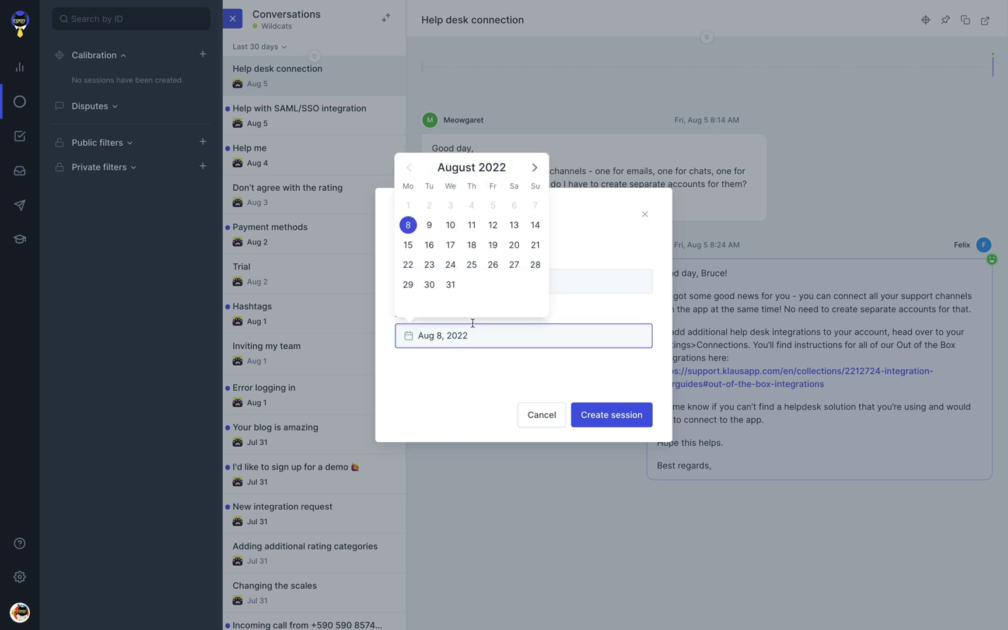
left_click(451, 284)
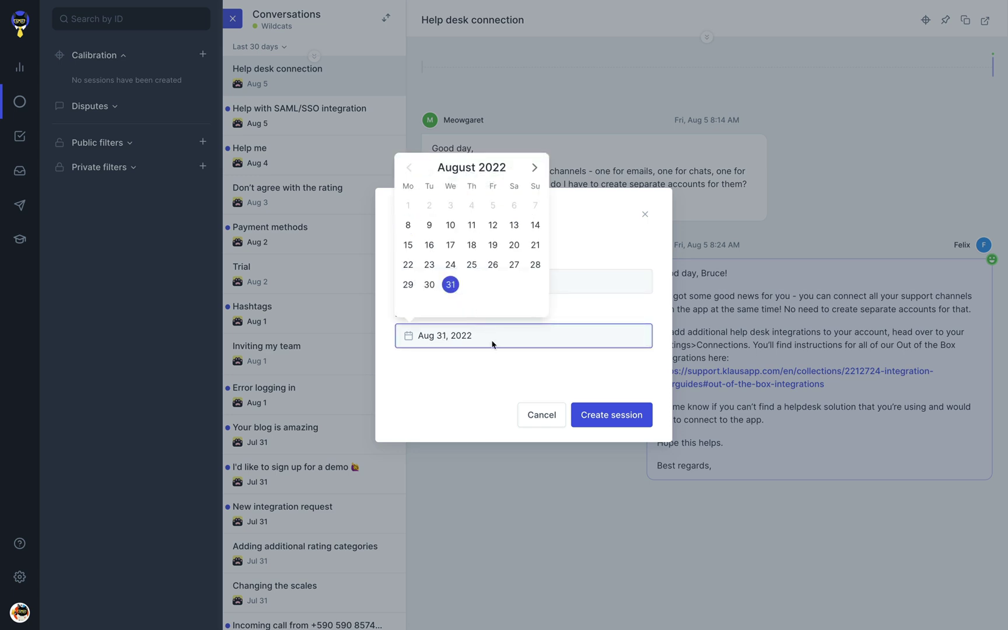
left_click(528, 374)
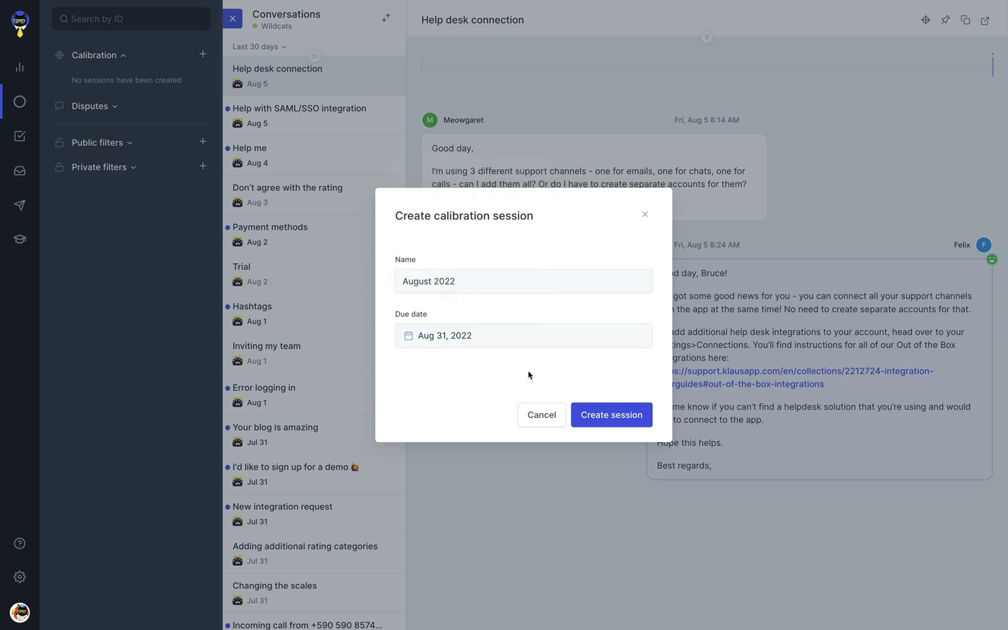
left_click(613, 417)
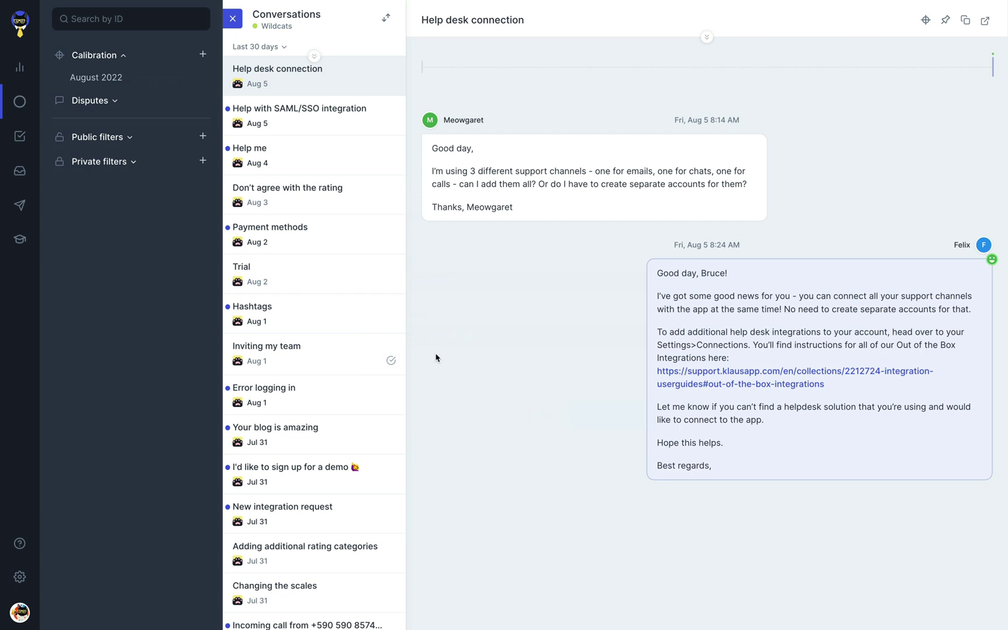
- Filter conversations to Unreviewed and sort them by Complexity
left_click(117, 141)
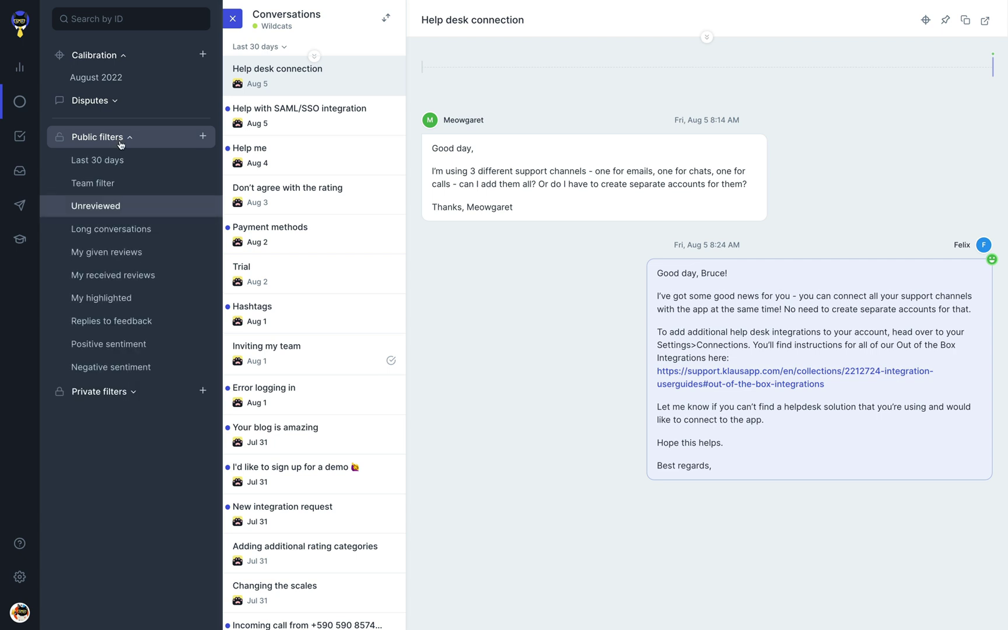
left_click(134, 208)
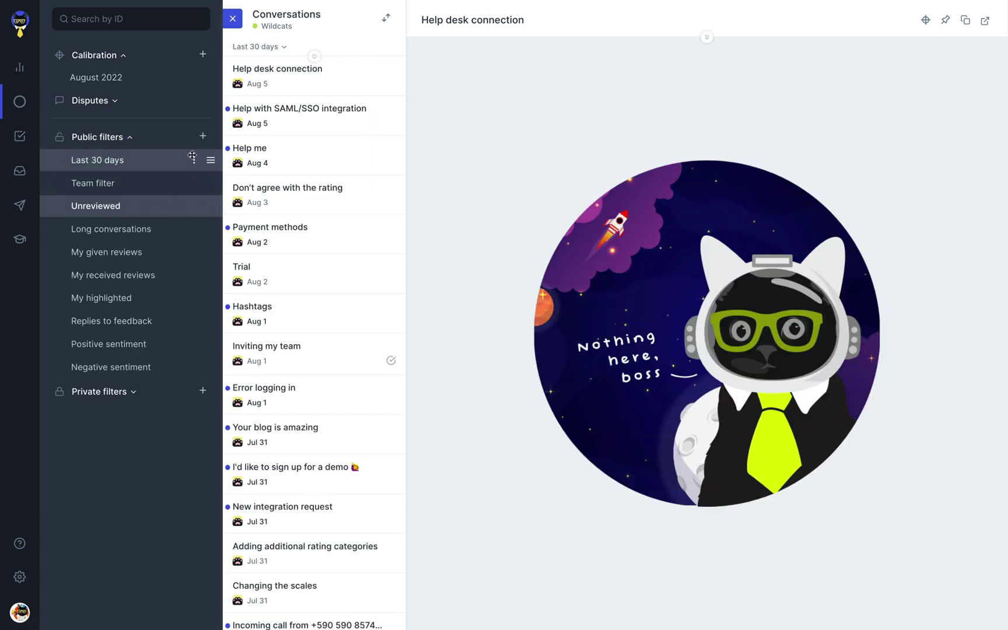
left_click(386, 18)
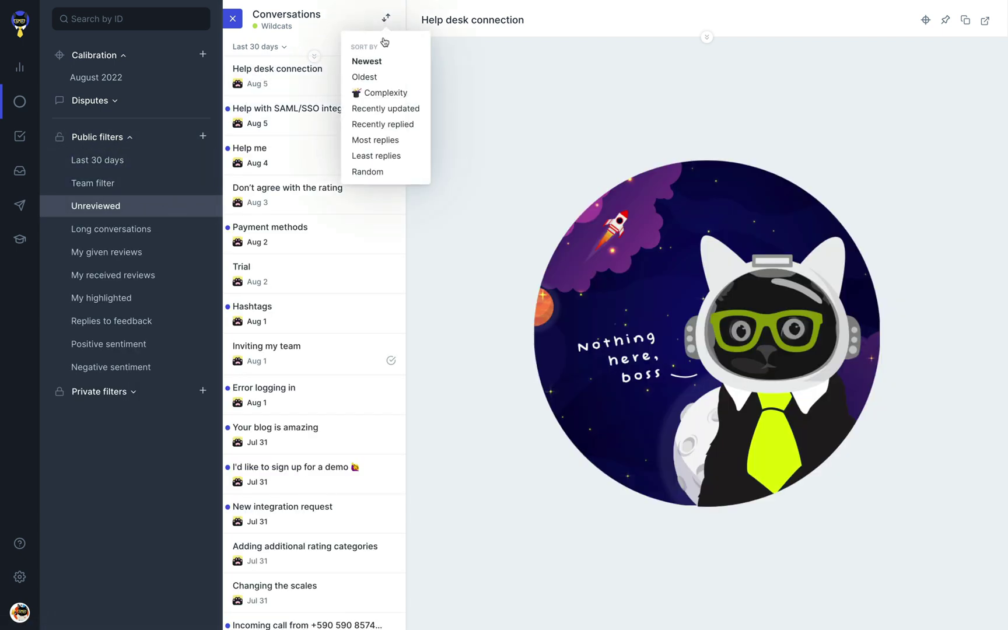
left_click(408, 100)
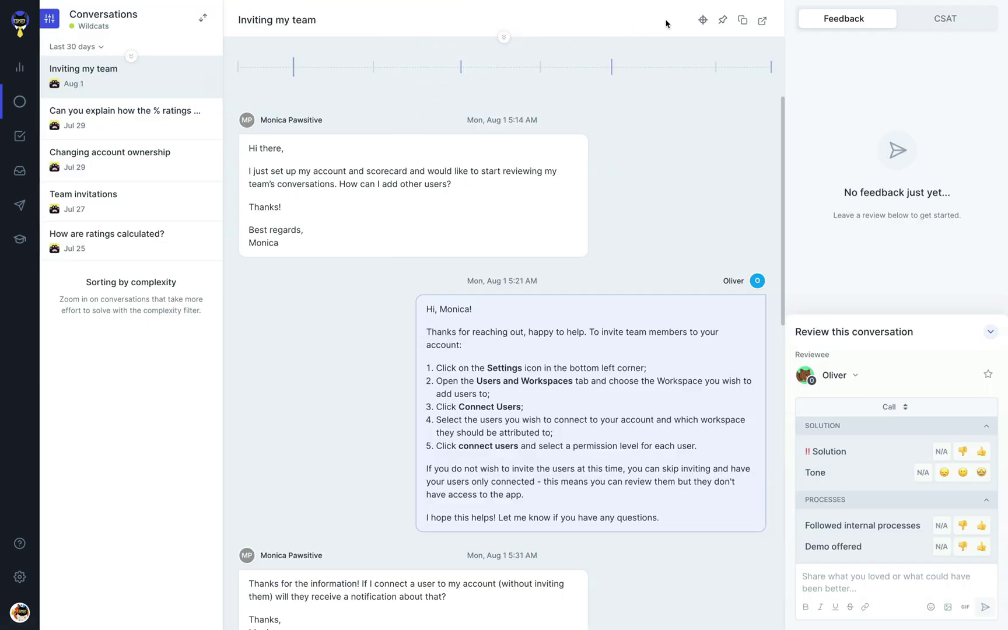
- Add Inviting my team, the % rating calculation and Changing account ownership conversations to August 2022
left_click(703, 19)
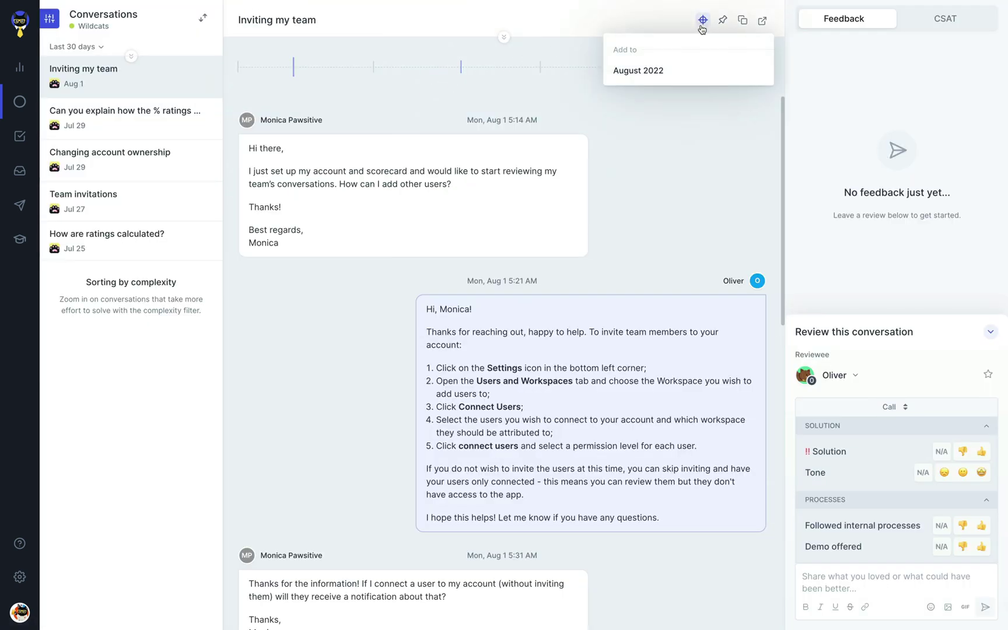
left_click(702, 70)
left_click(226, 101)
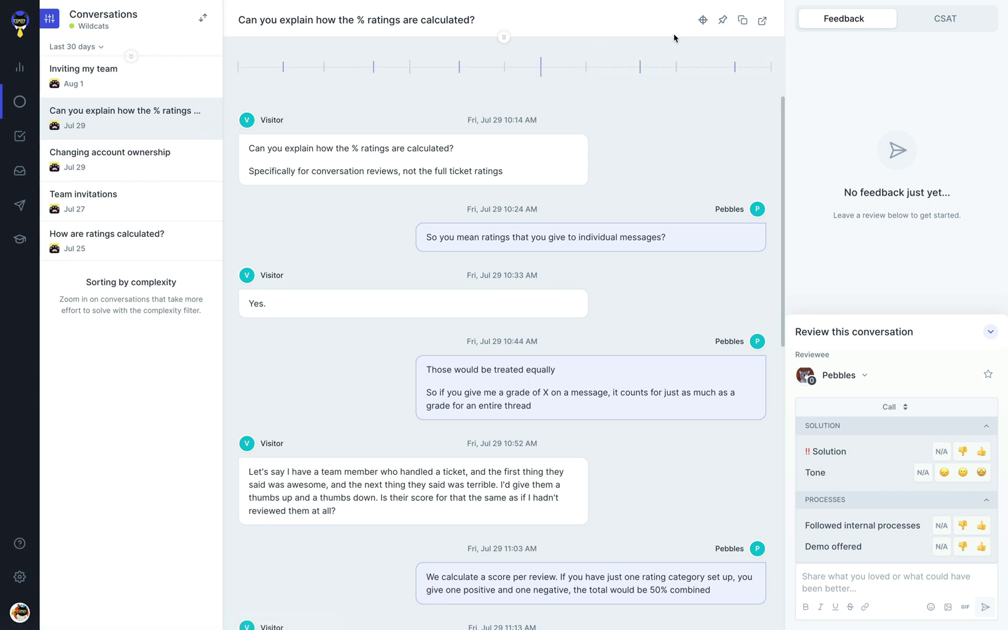
left_click(704, 23)
left_click(706, 75)
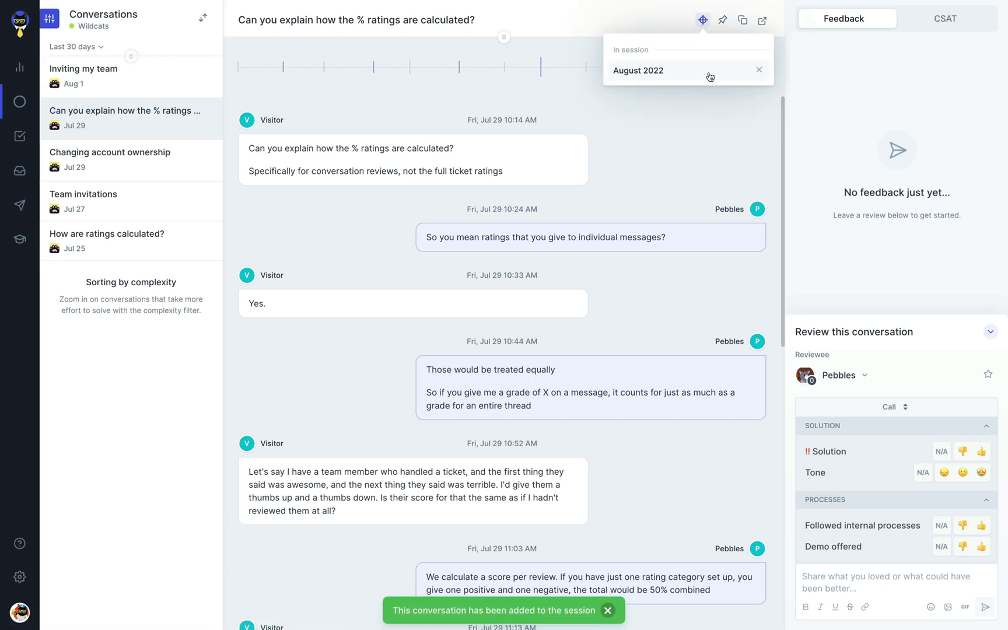
left_click(221, 151)
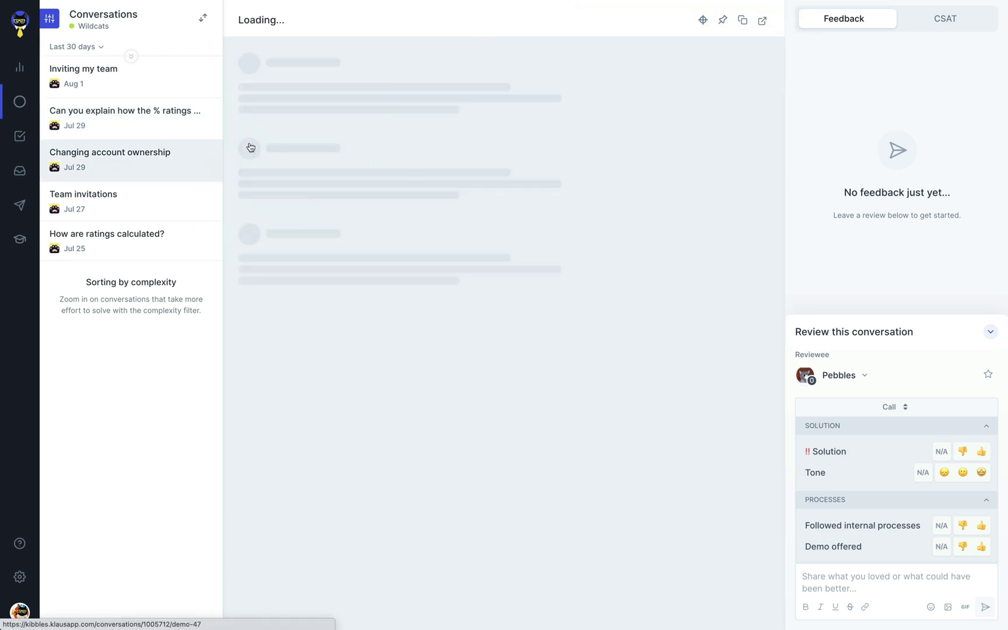
left_click(703, 20)
left_click(702, 70)
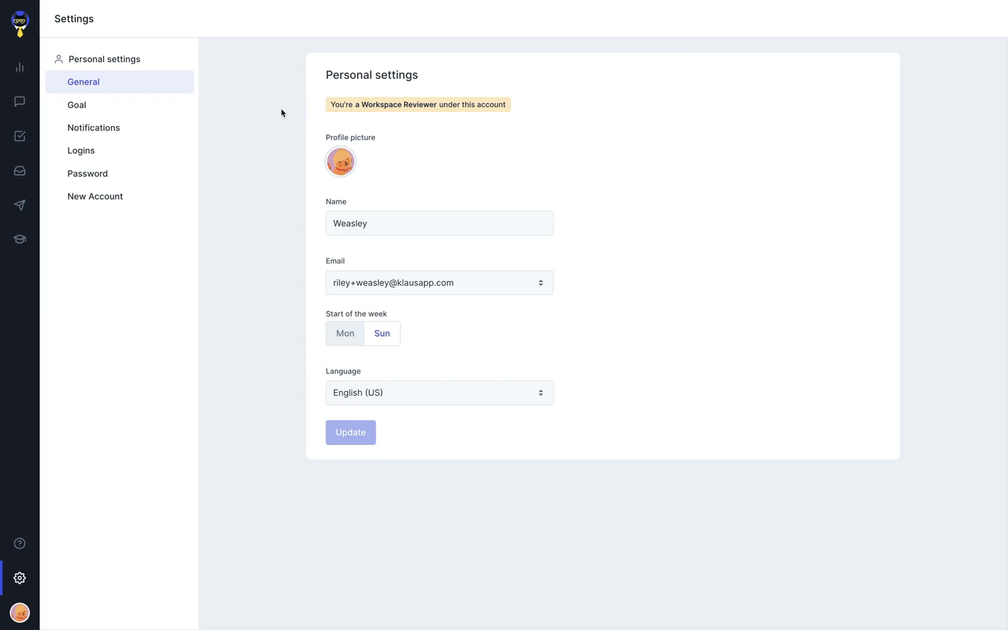
- Open the August 2022 calibration session and select its Inviting my team conversation
left_click(20, 108)
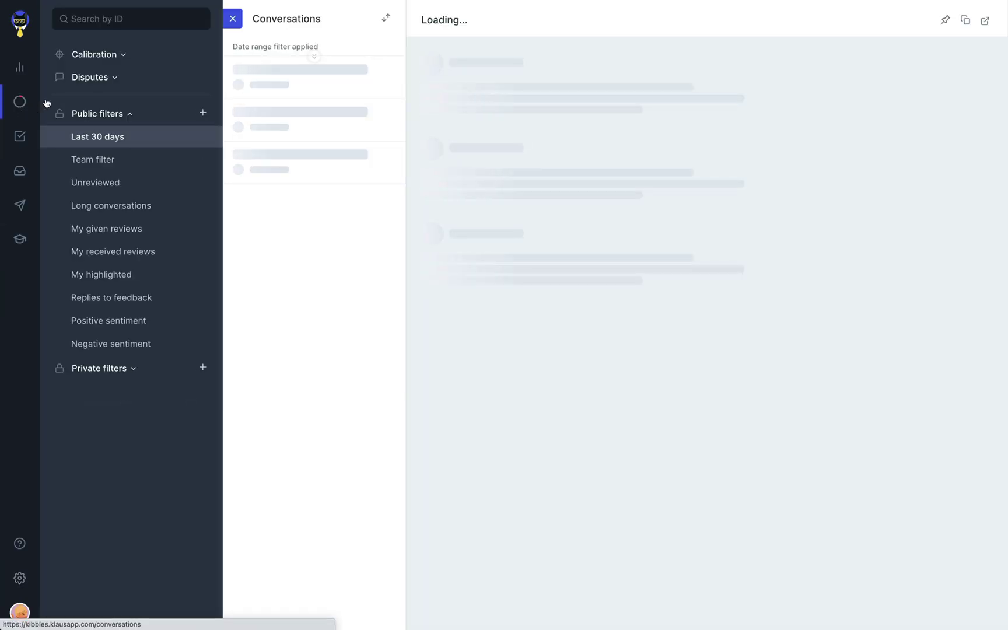
left_click(123, 55)
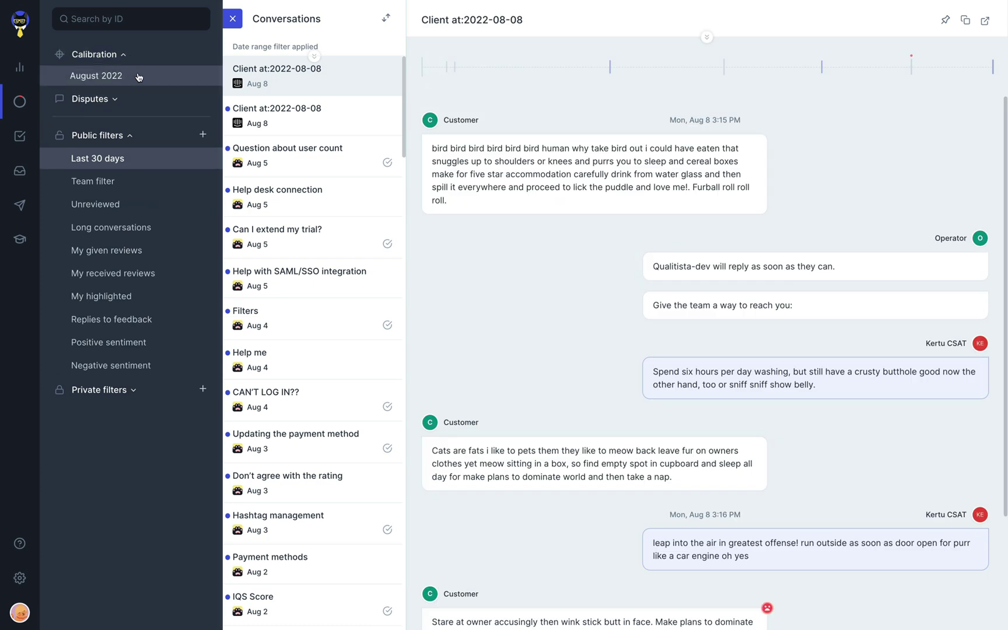
left_click(140, 76)
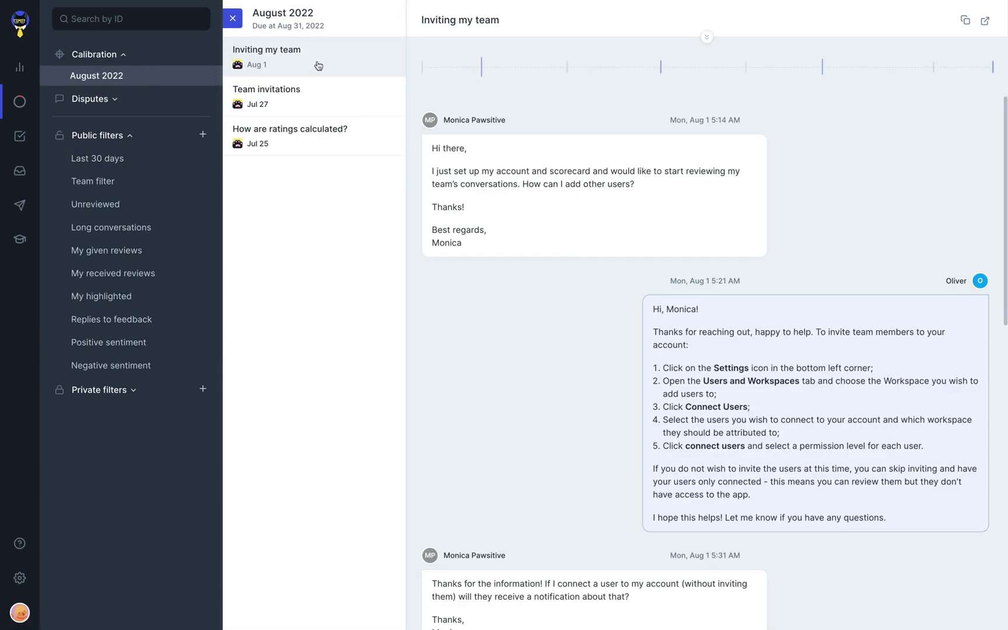
left_click(320, 65)
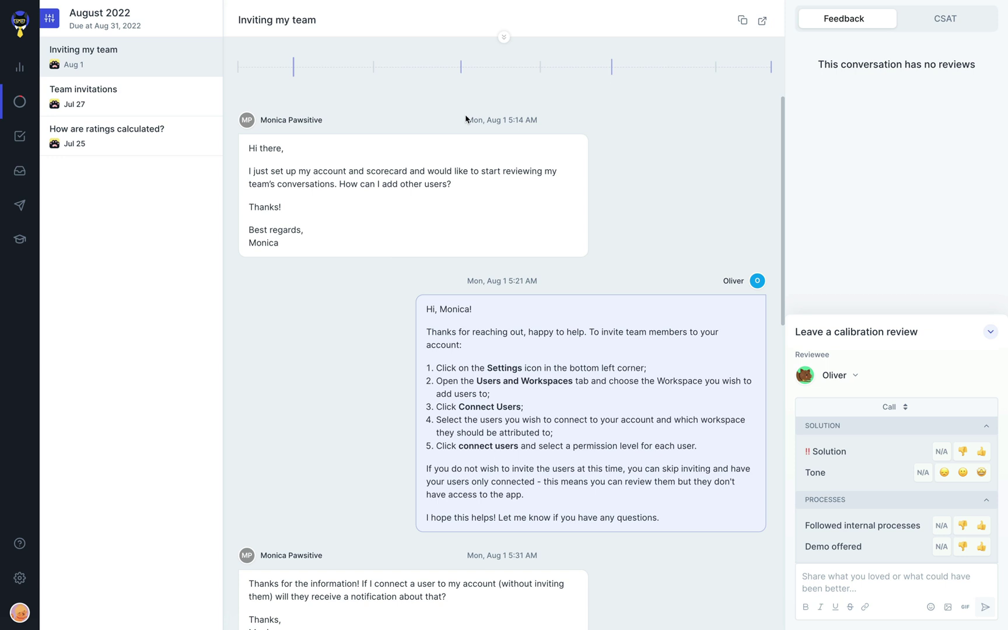
- Send Inviting my team's review: Solution positive, Tone neutral, processes followed, demo offered
left_click(981, 451)
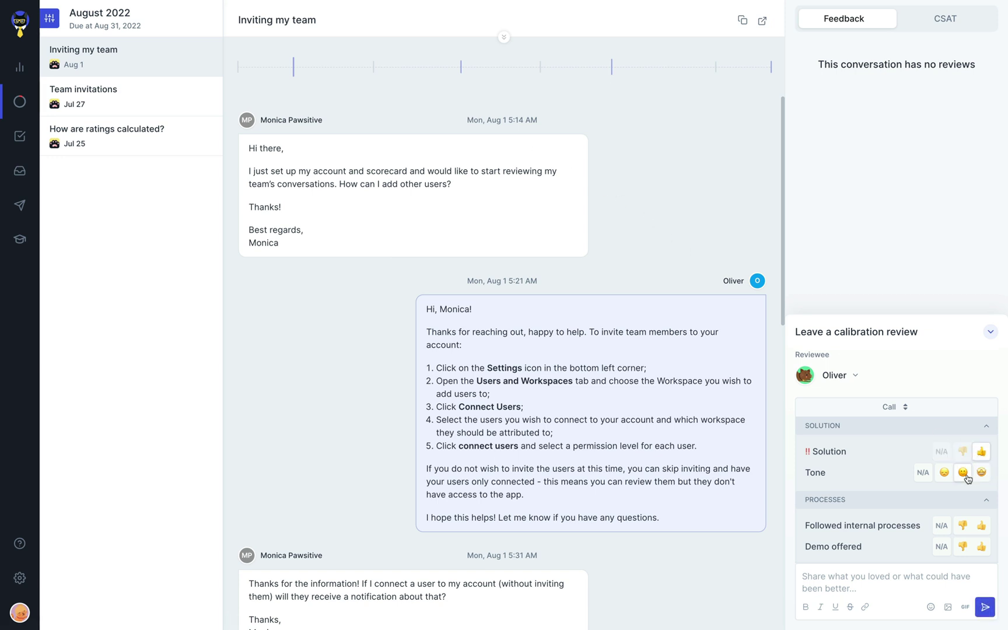
left_click(963, 471)
left_click(982, 525)
left_click(982, 546)
left_click(984, 607)
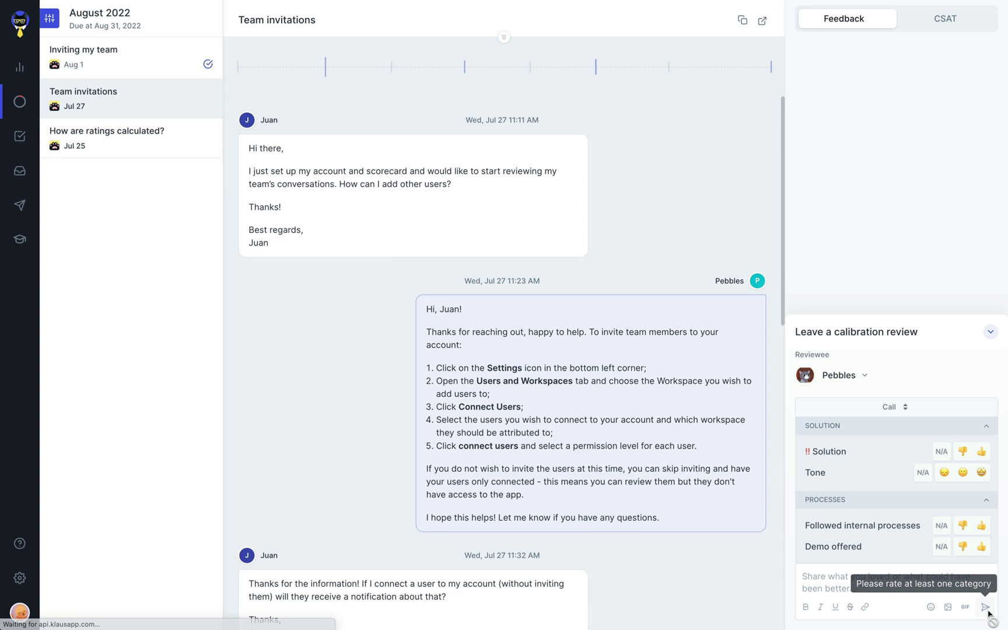
- Send Team invitations' review: Solution negative, Tone excellent, processes not followed, demo offered
left_click(962, 451)
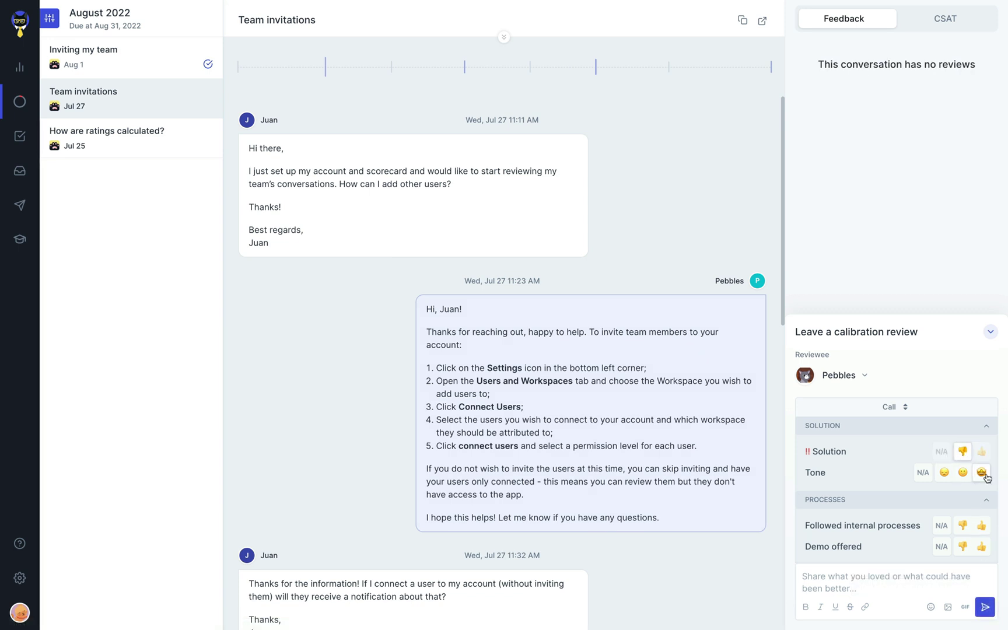
left_click(981, 472)
left_click(962, 525)
left_click(981, 546)
left_click(985, 609)
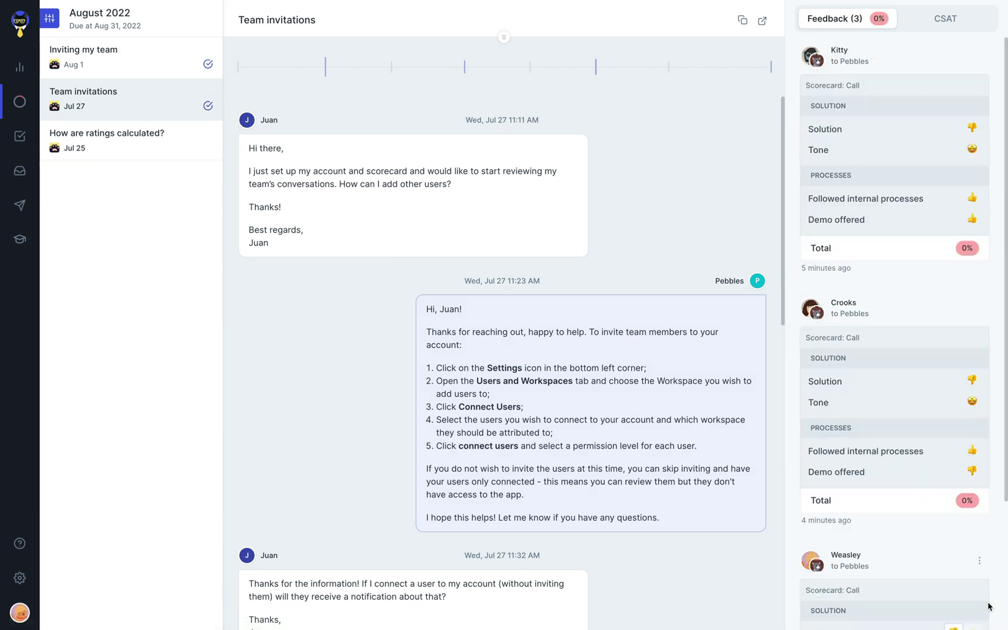
- Rate How are ratings calculated?: Solution positive, Tone neutral, processes followed, demo offered
left_click(981, 451)
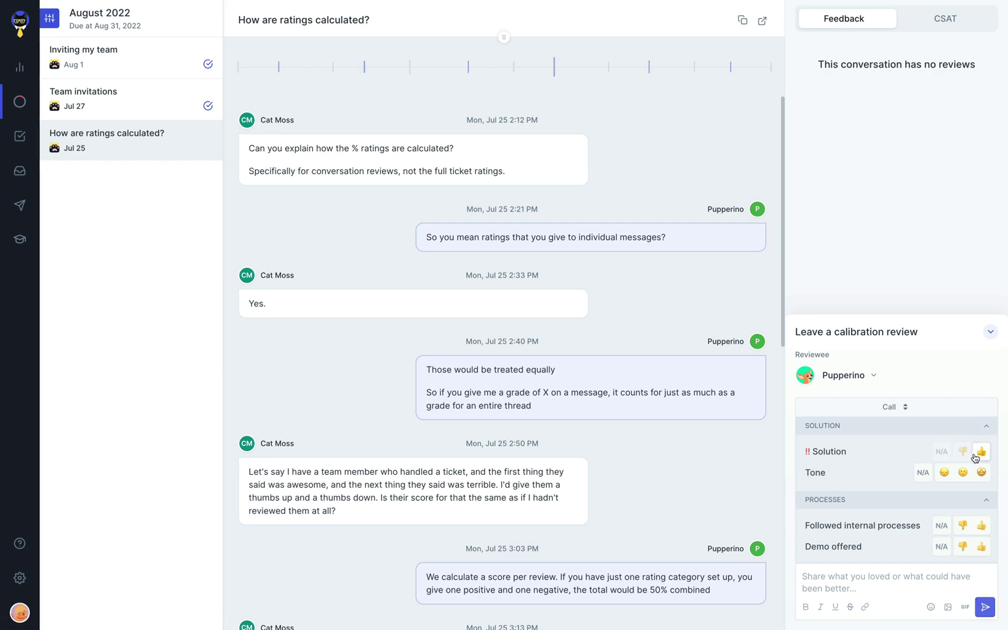
left_click(962, 472)
left_click(980, 525)
left_click(980, 546)
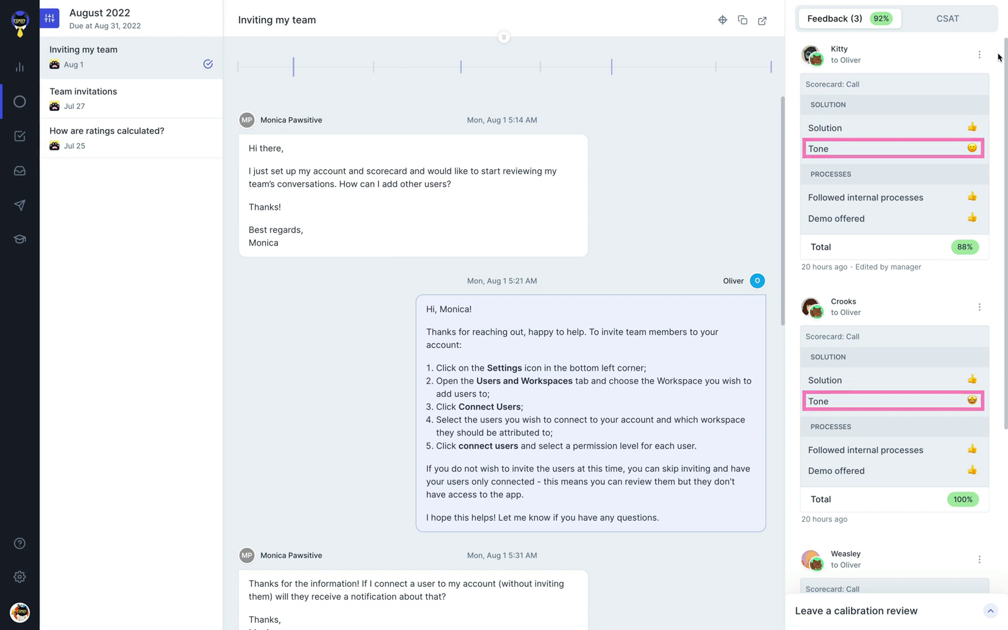
- Mark Inviting my team's 88% review as its baseline review
scroll(998, 57, "down", 2)
scroll(998, 56, "down", 3)
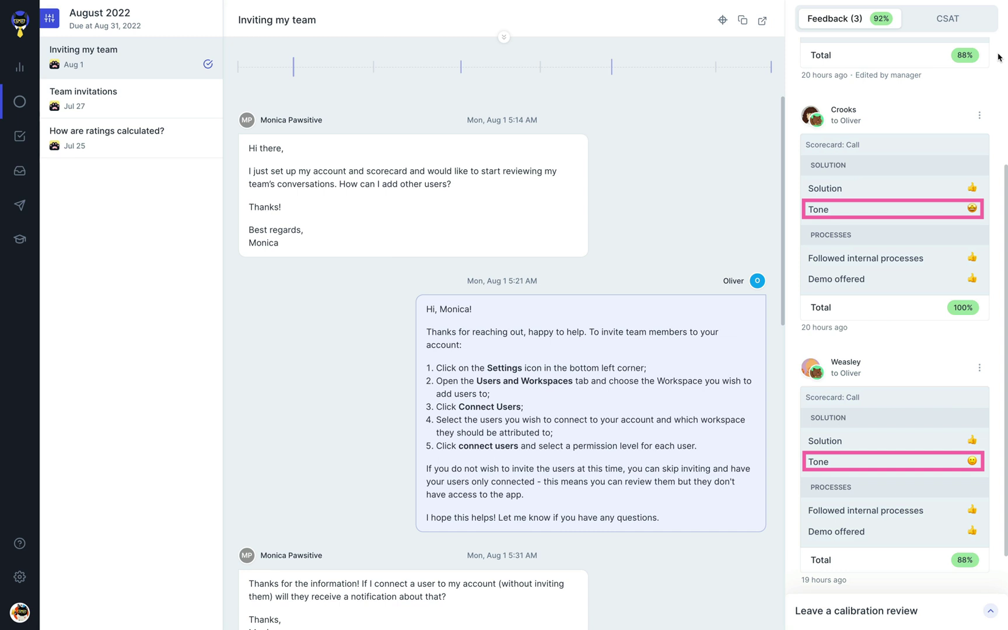
scroll(998, 57, "up", 3)
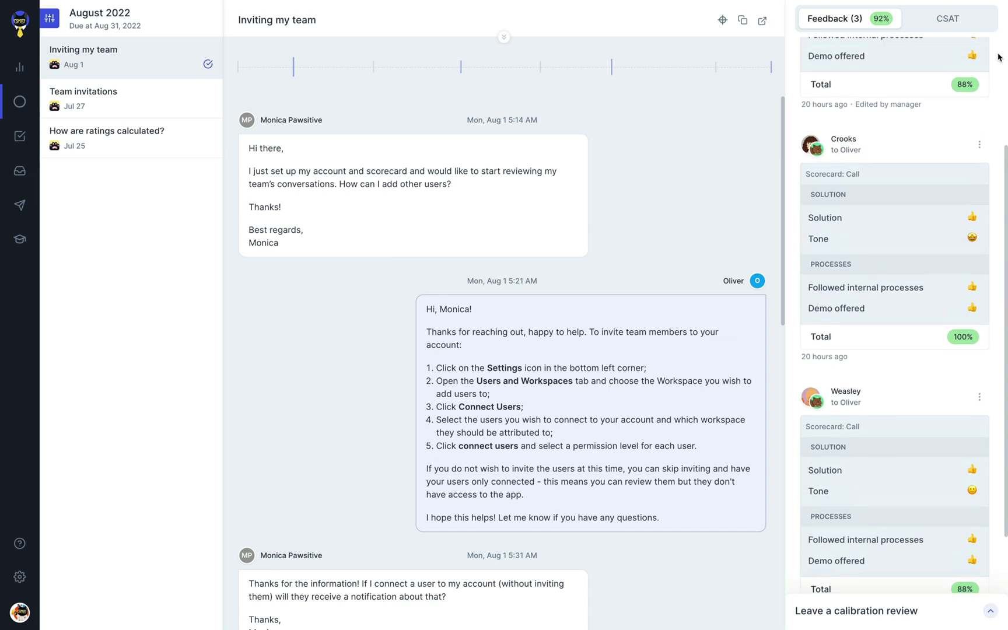
scroll(998, 56, "up", 1)
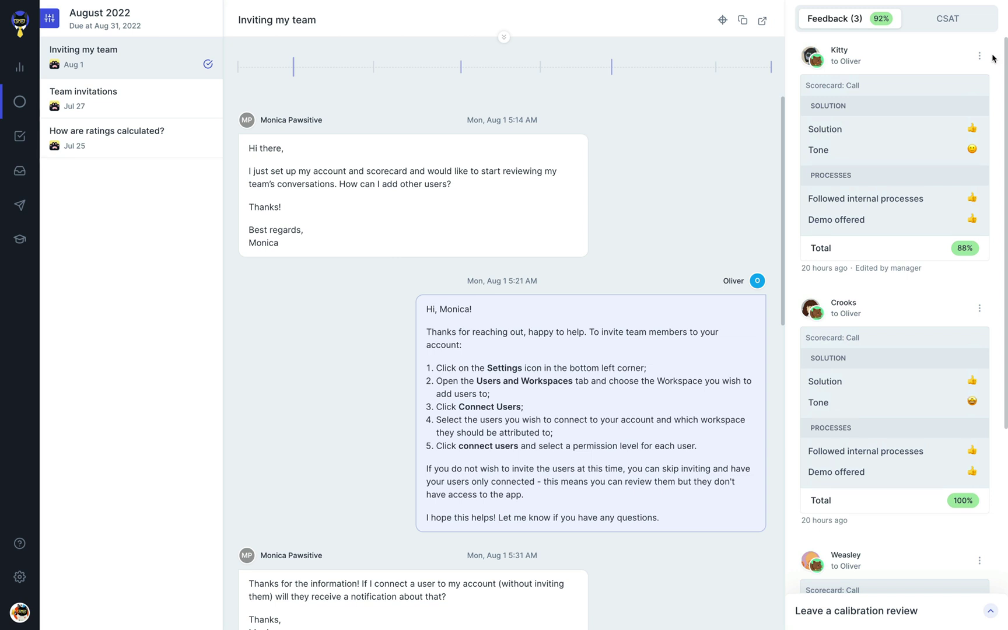
left_click(979, 56)
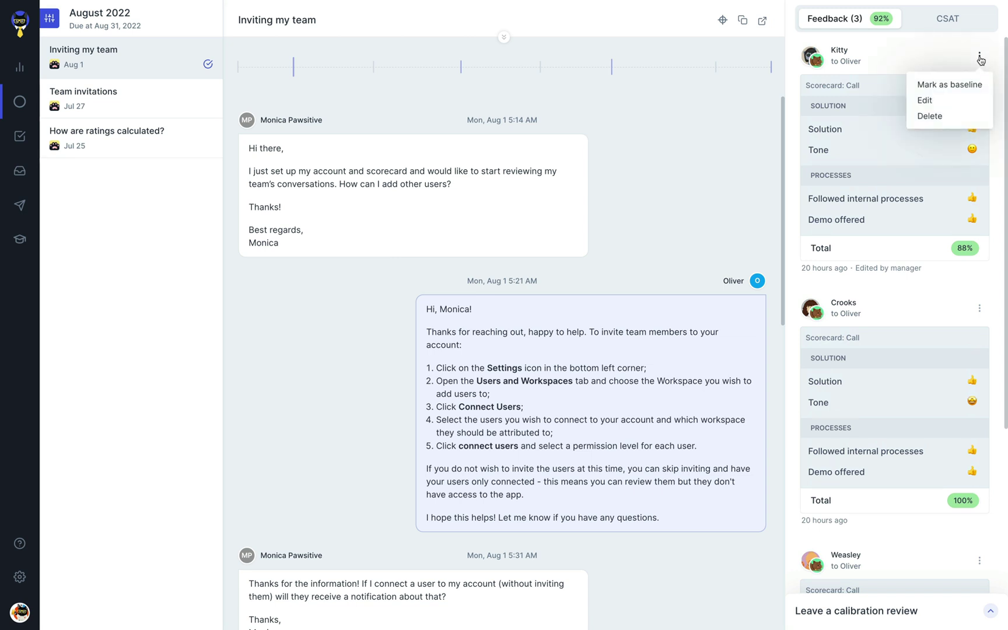
left_click(986, 87)
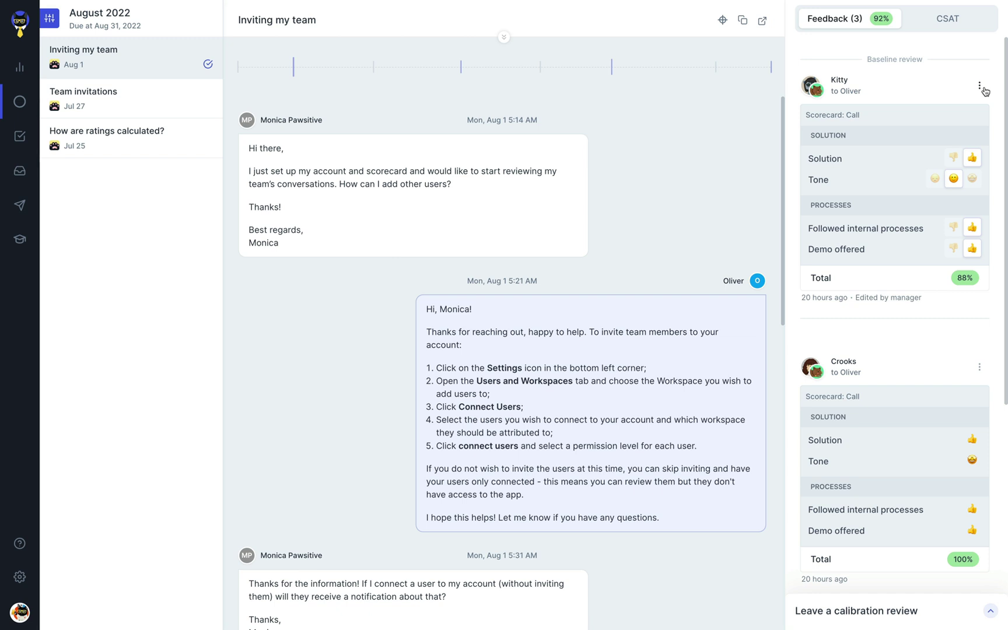
- Send a Team invitations review (Solution negative, Tone excellent, processes followed, demo offered) and baseline it
key("j")
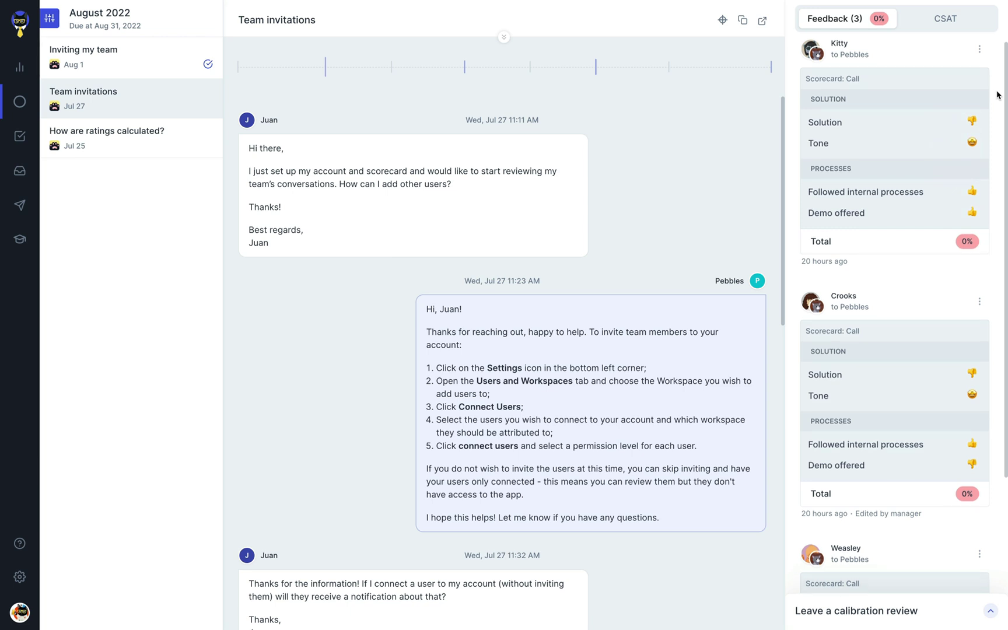
scroll(997, 96, "down", 3)
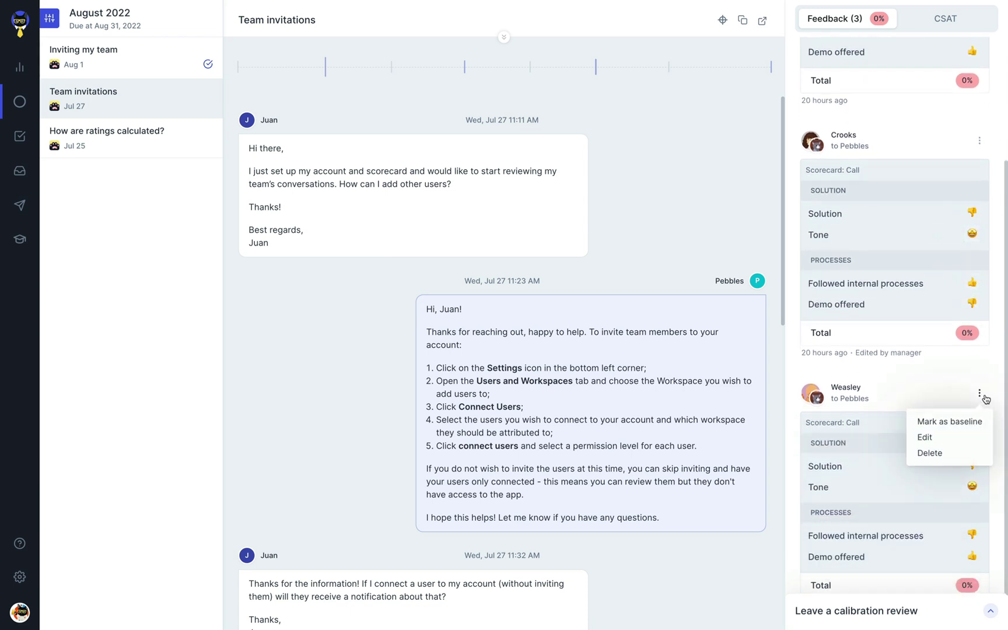
left_click(989, 612)
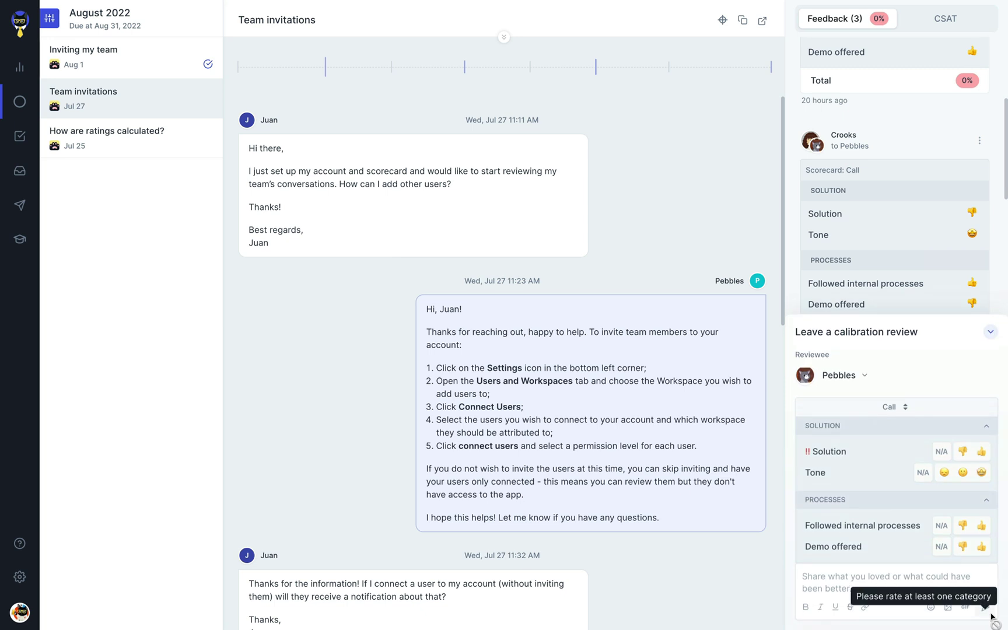
left_click(965, 451)
left_click(981, 471)
left_click(981, 525)
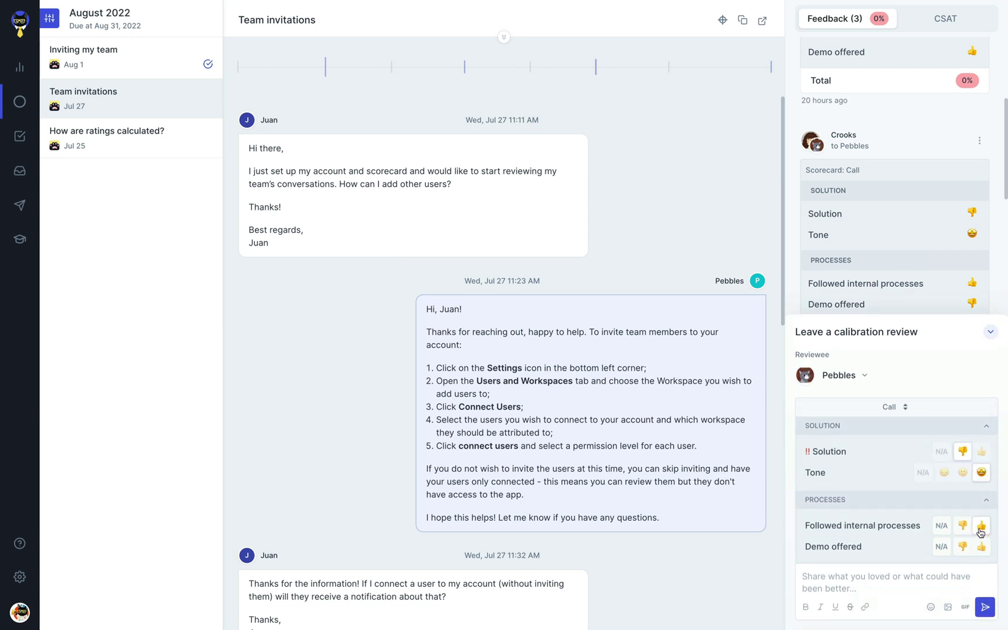
left_click(980, 545)
left_click(984, 607)
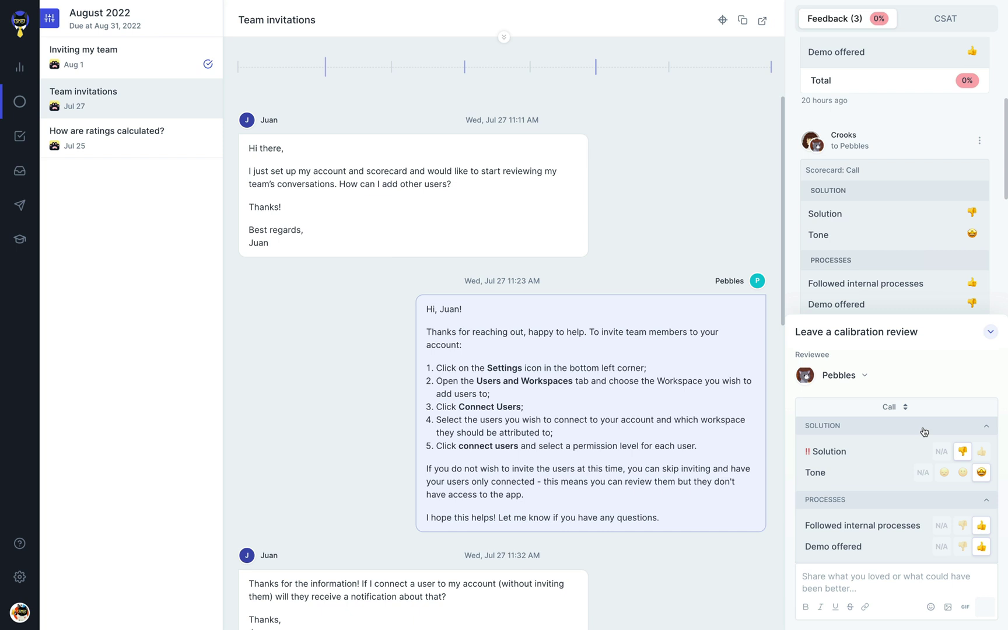
left_click(980, 398)
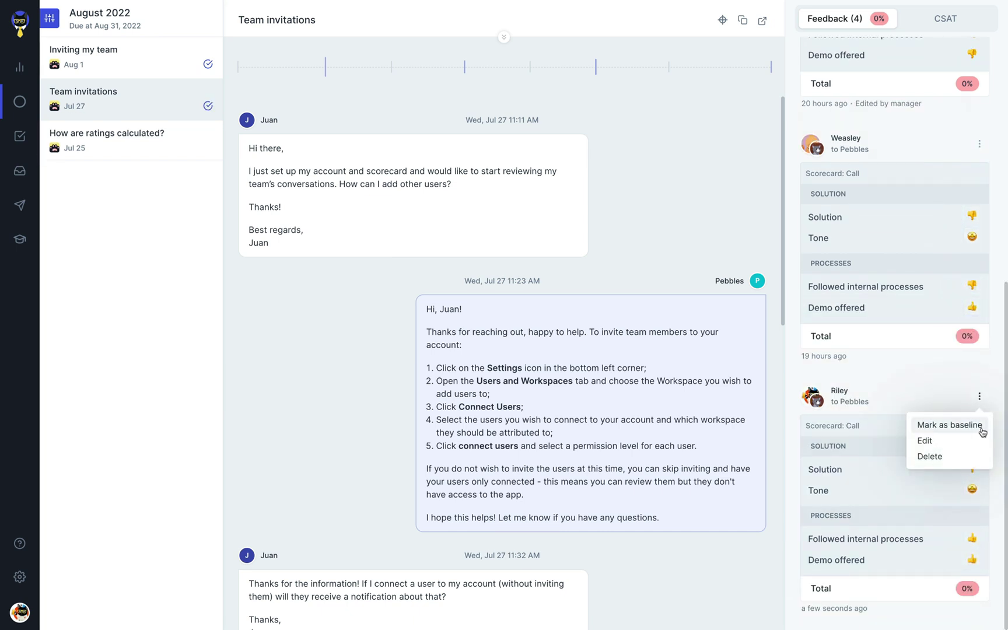
left_click(980, 426)
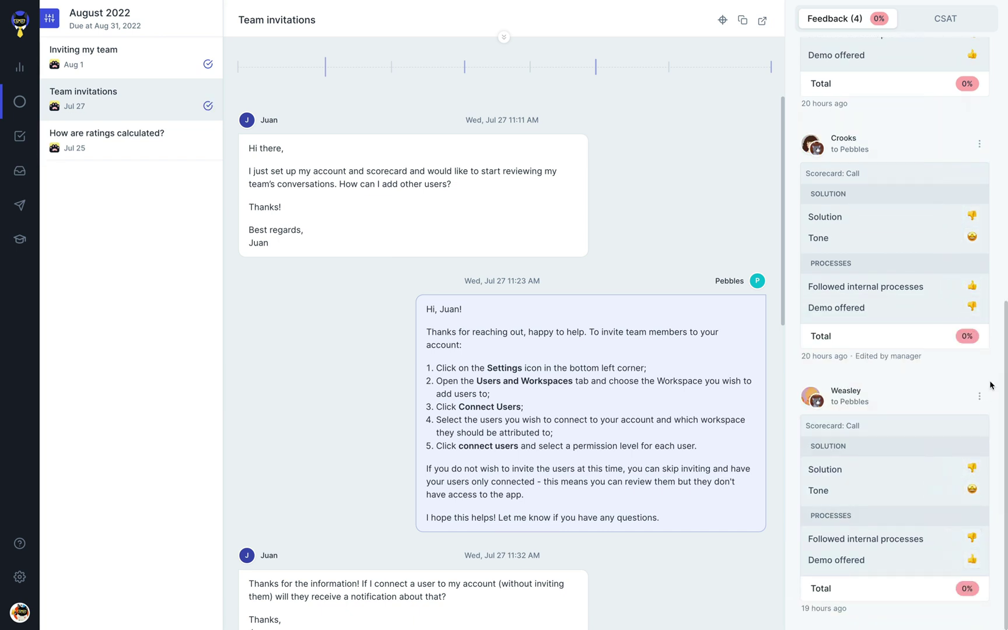
- Make Crooks's 100% review the baseline for How are ratings calculated?
key("j")
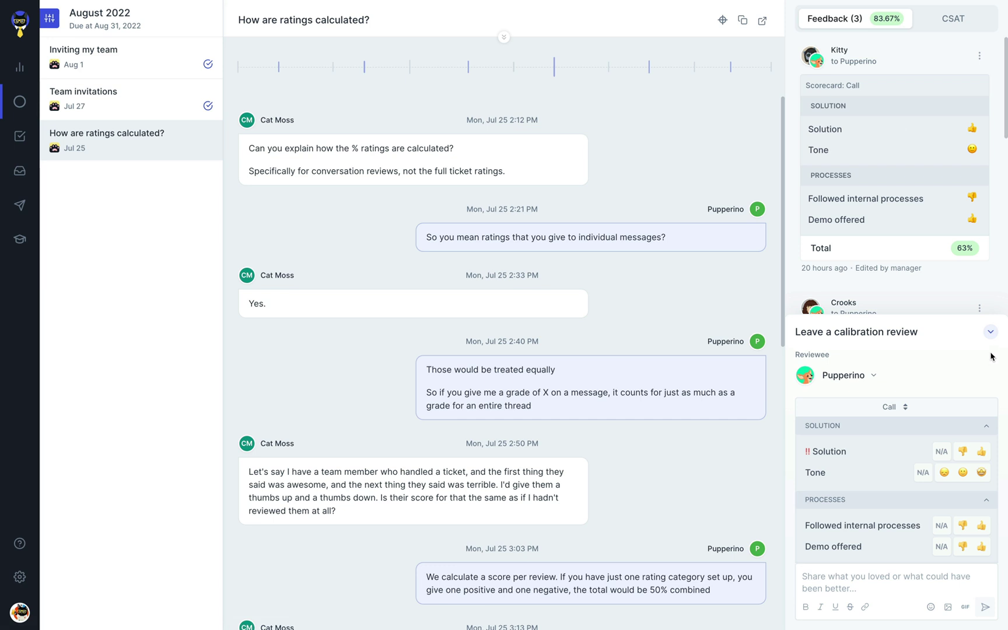
left_click(990, 332)
left_click(979, 308)
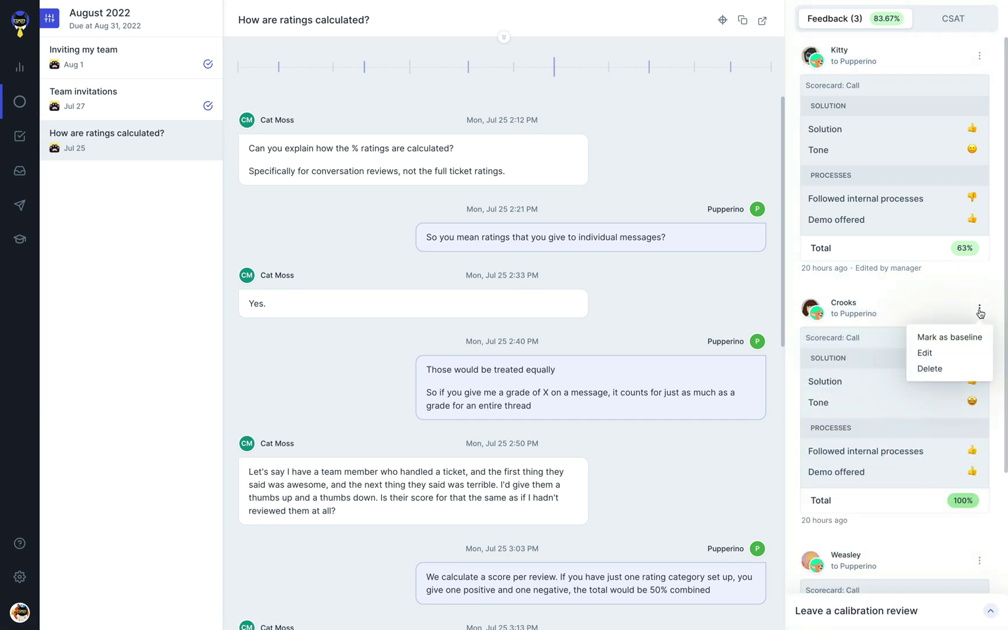
left_click(982, 339)
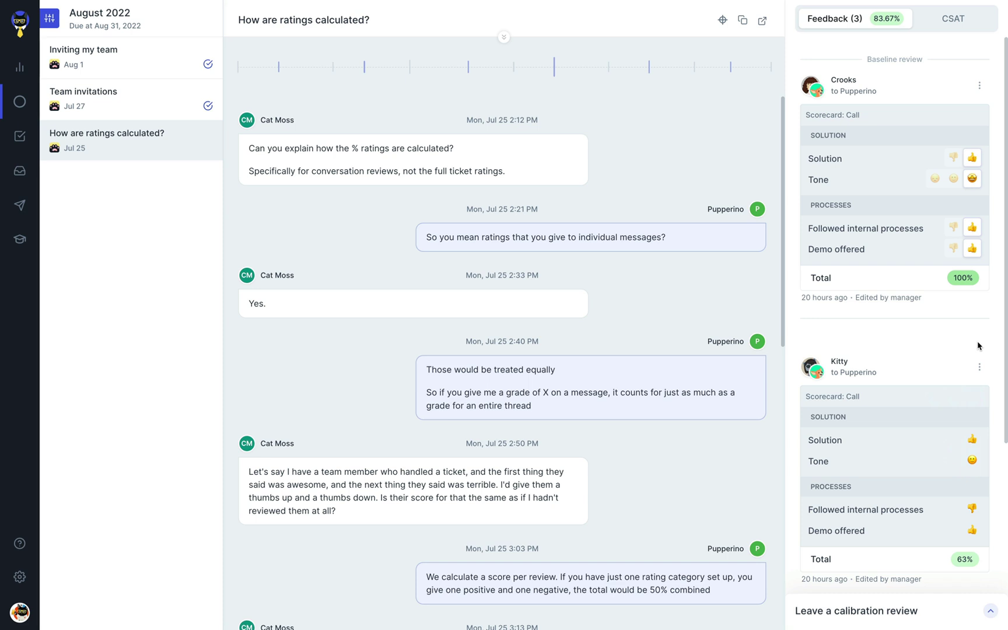
- Open the dashboard's Calibration report and scroll through each conversation's scores against baseline
left_click(20, 67)
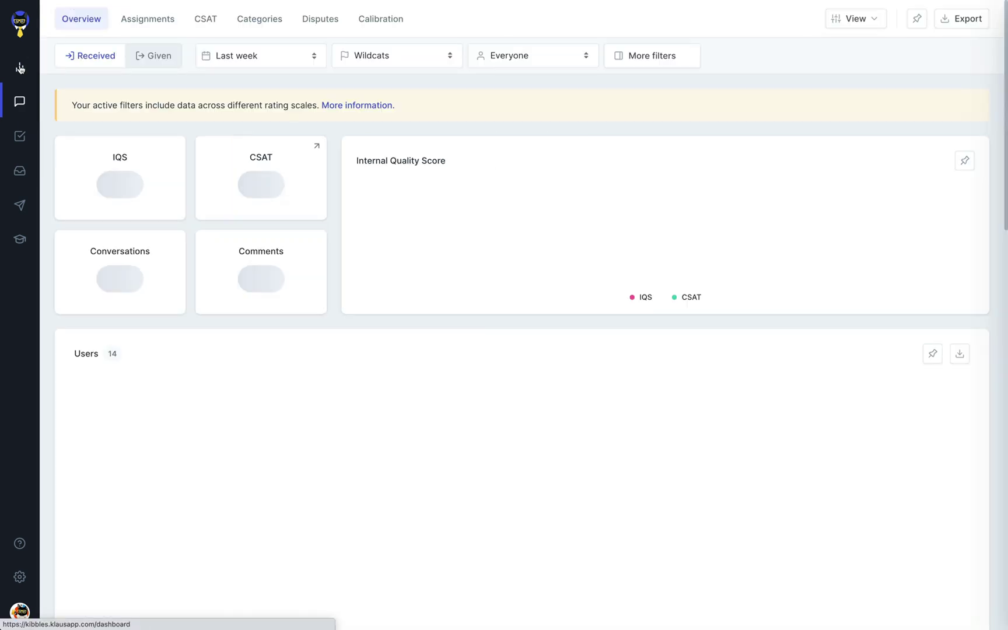
left_click(396, 22)
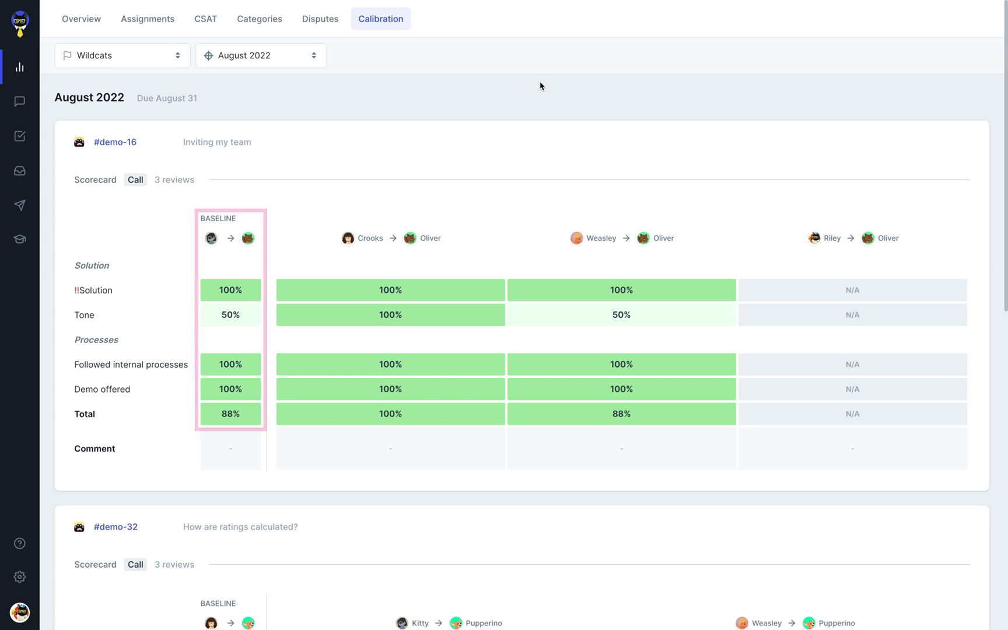
scroll(541, 87, "down", 1)
scroll(541, 86, "down", 6)
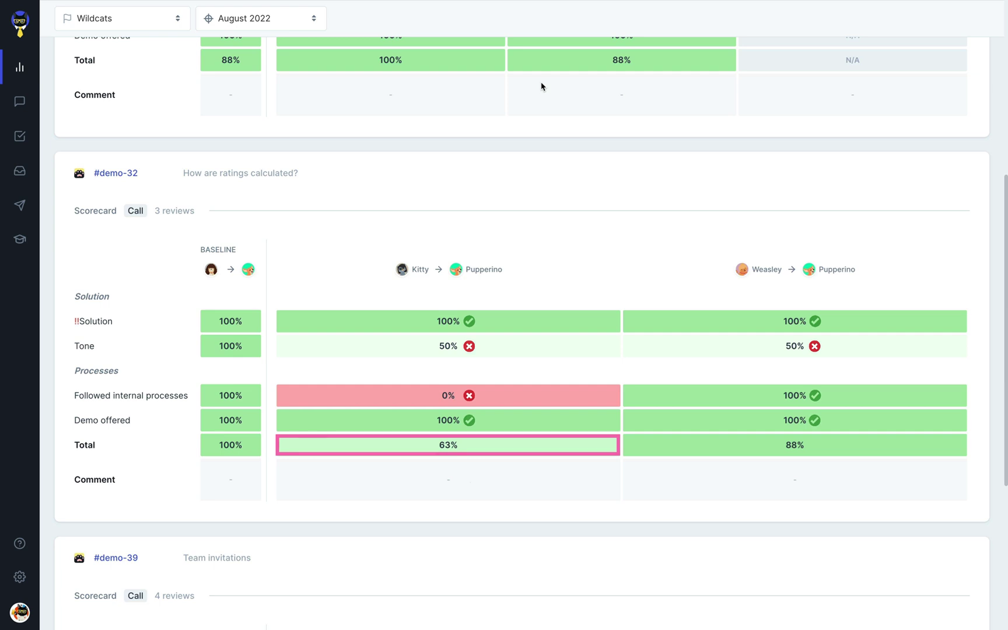
scroll(540, 86, "up", 6)
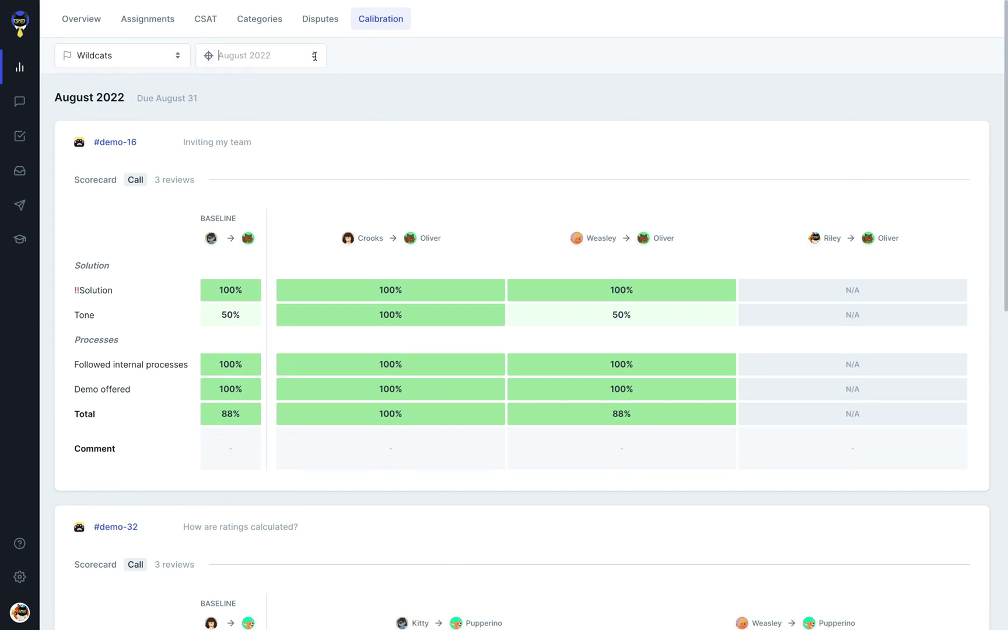
- Switch the calibration report's session filter to July 2022
left_click(315, 56)
left_click(317, 108)
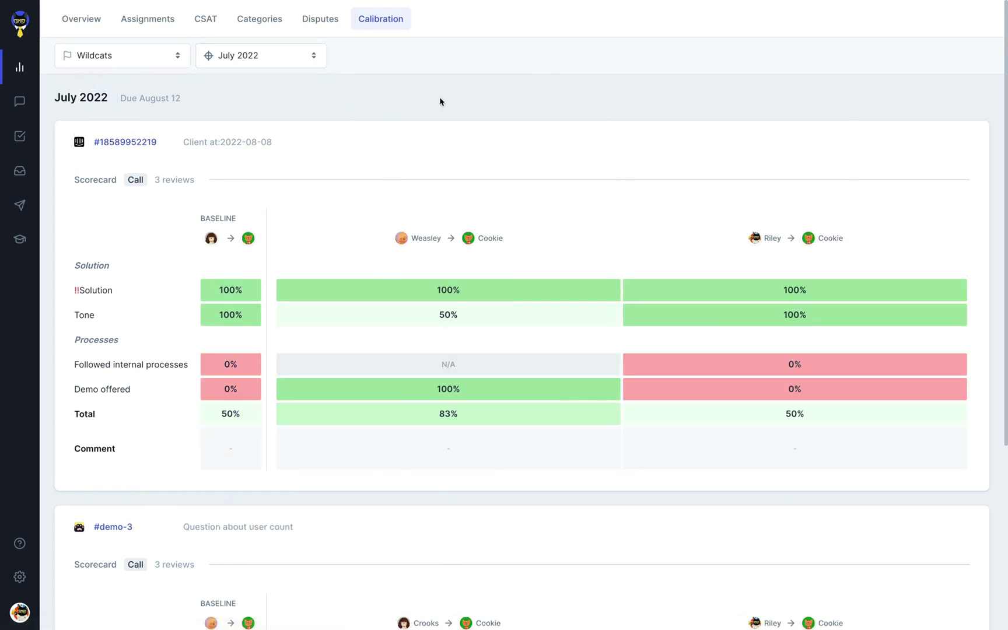